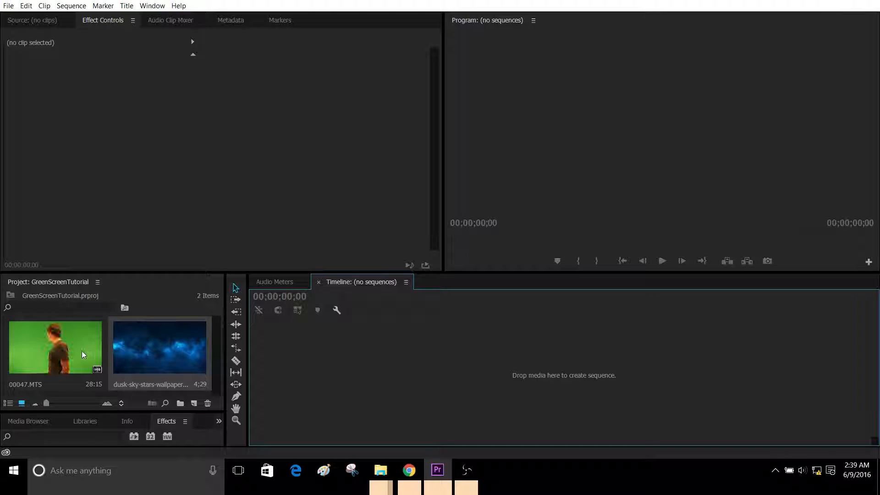
Step: Create a sequence from the 00047.MTS green screen clip and move its video up to track V2
drag(59, 352, 322, 358)
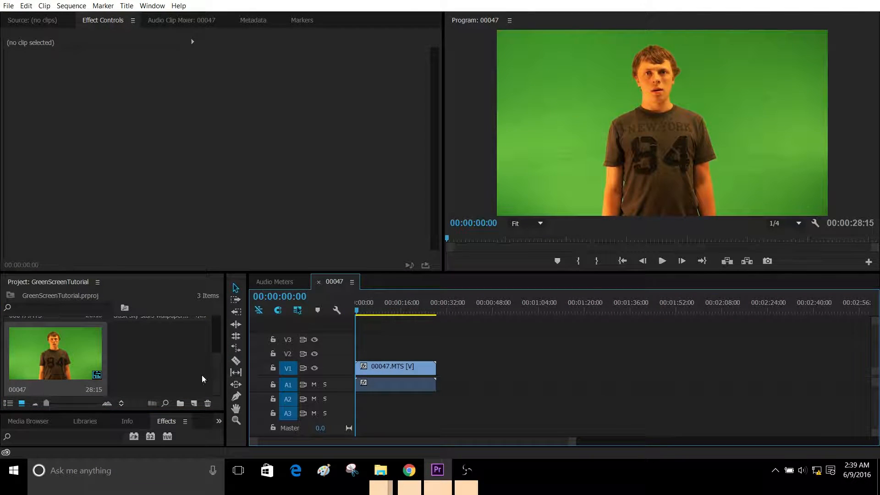
drag(384, 369, 384, 362)
scroll(181, 367, up, 2)
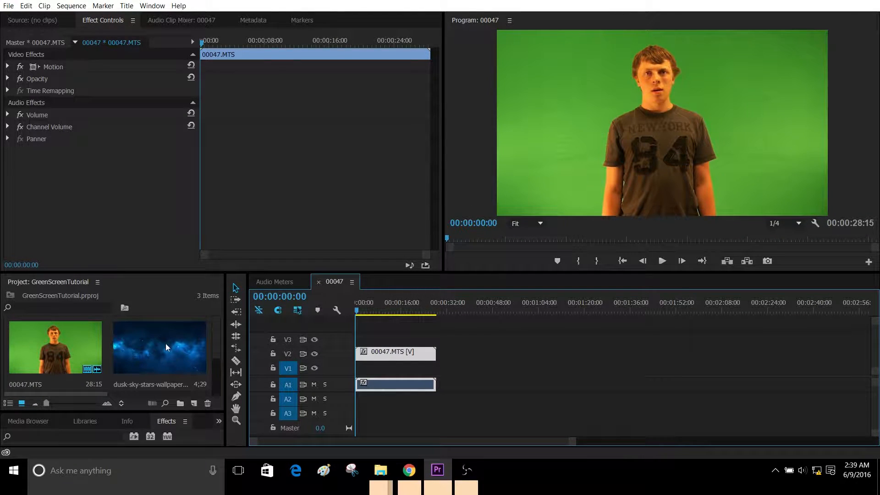
Step: Lay the dusk-sky-stars wallpaper on V1 beneath the full length of the clip and play back part of the sequence
click(166, 343)
drag(168, 342, 435, 371)
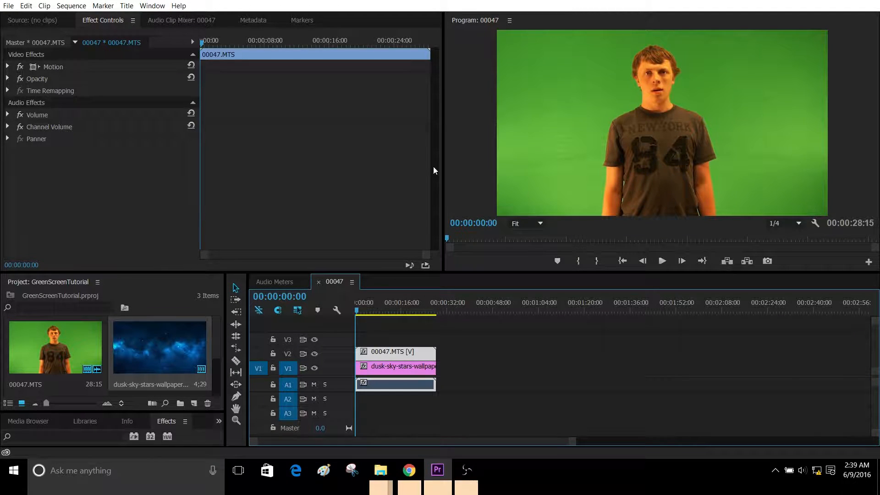
click(662, 260)
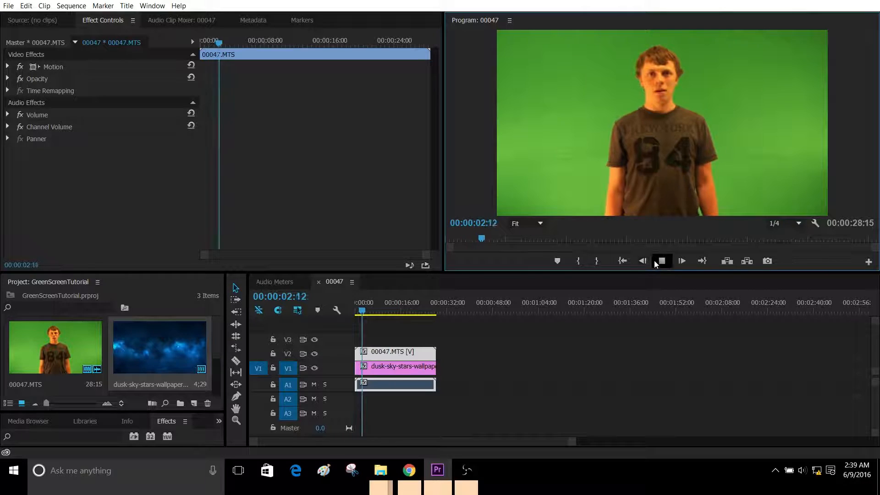
click(661, 261)
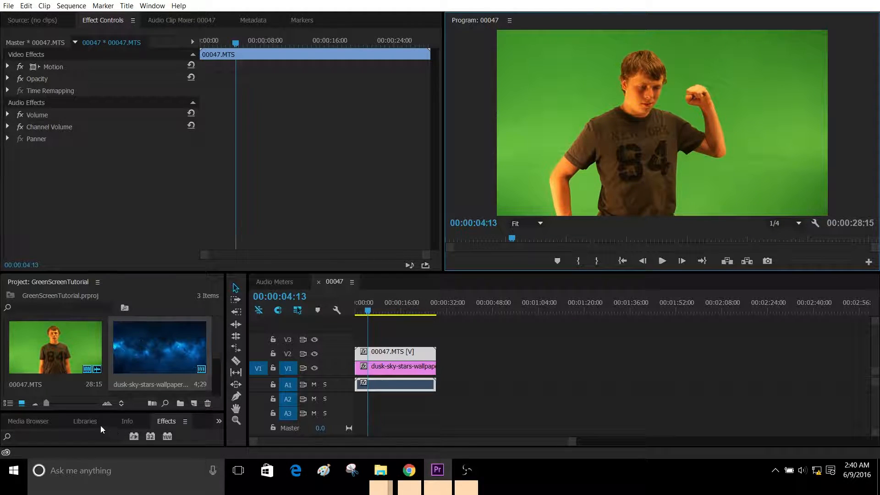
Step: Find the Color Key effect and apply it to the 00047.MTS clip
drag(76, 414, 68, 322)
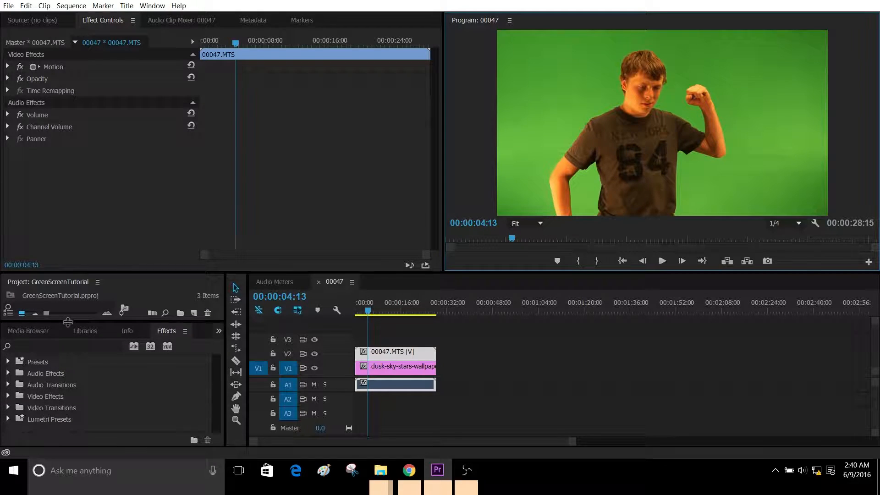
click(31, 347)
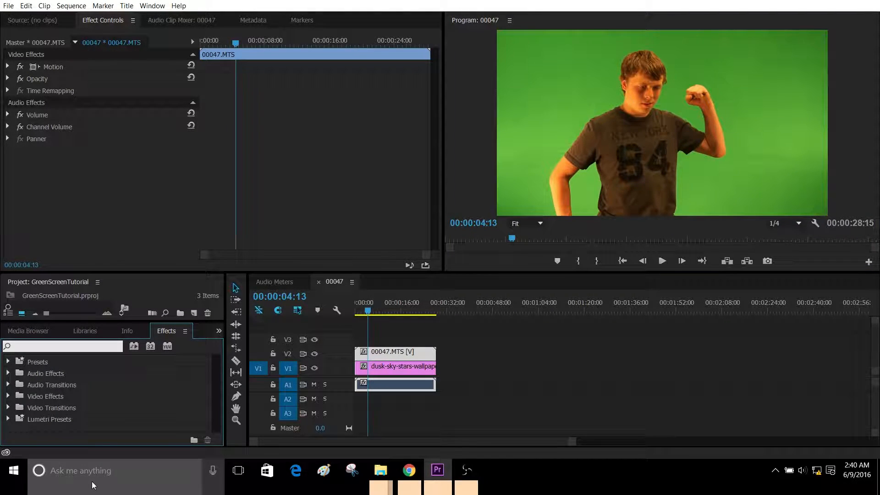
text(color key)
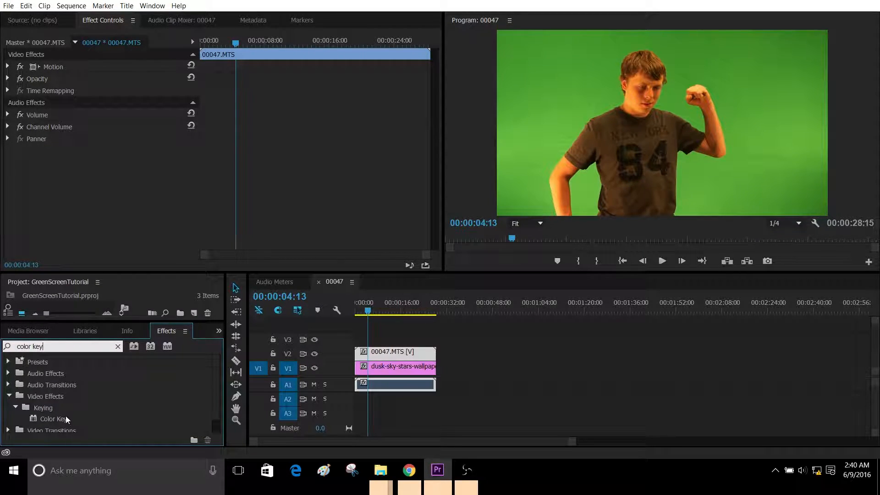
drag(65, 417, 66, 198)
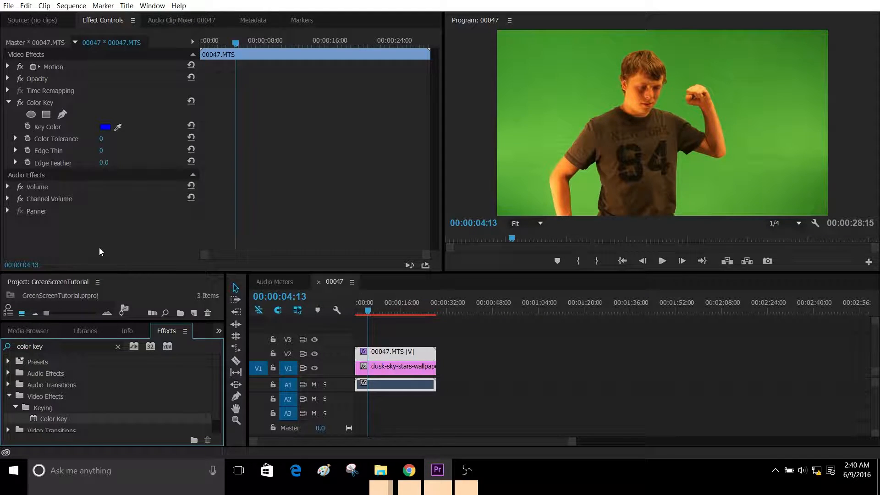
Step: Sample the green backdrop as the Color Key's key color and set Color Tolerance to 73
click(118, 127)
click(593, 99)
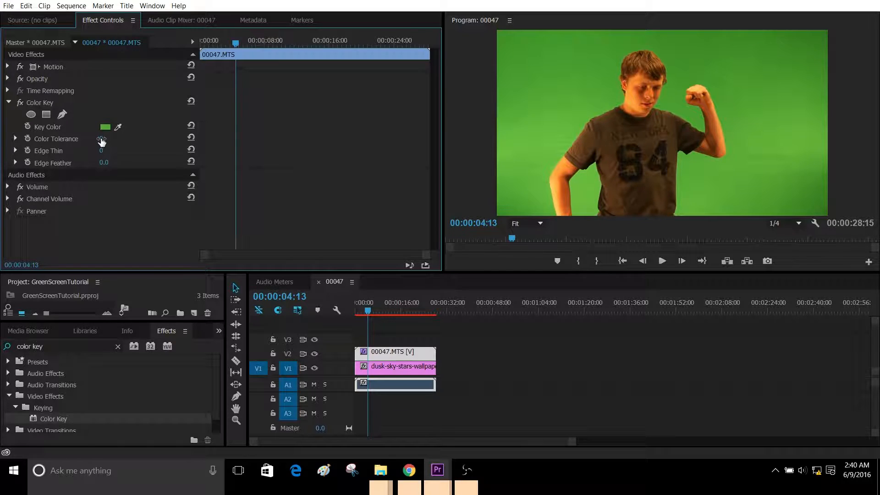
mouse_move(101, 139)
mouse_down()
mouse_move(165, 139)
mouse_move(107, 138)
mouse_up()
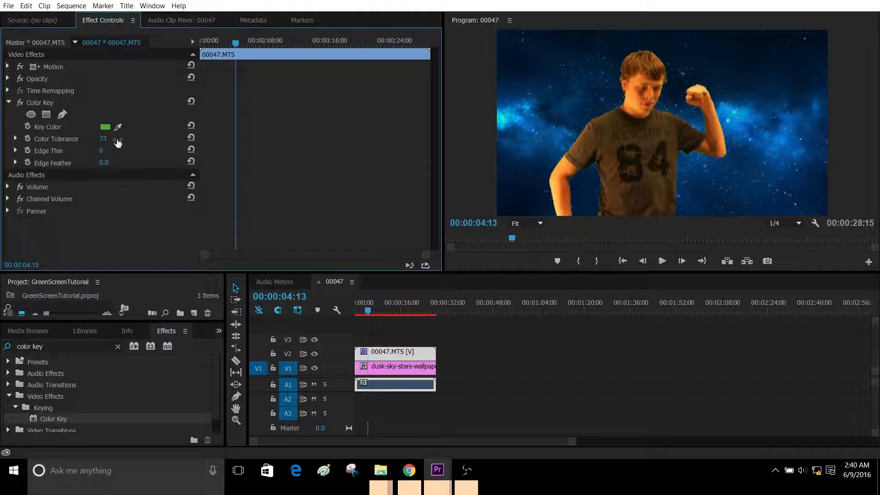
Step: Play back the keyed footage to check its edges and set the Color Key's Color Tolerance to 51
click(662, 262)
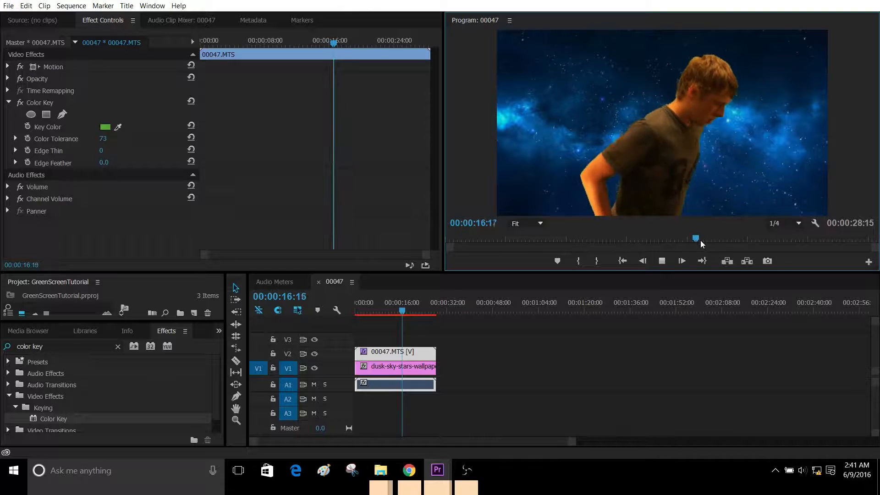
drag(714, 239, 660, 238)
click(662, 261)
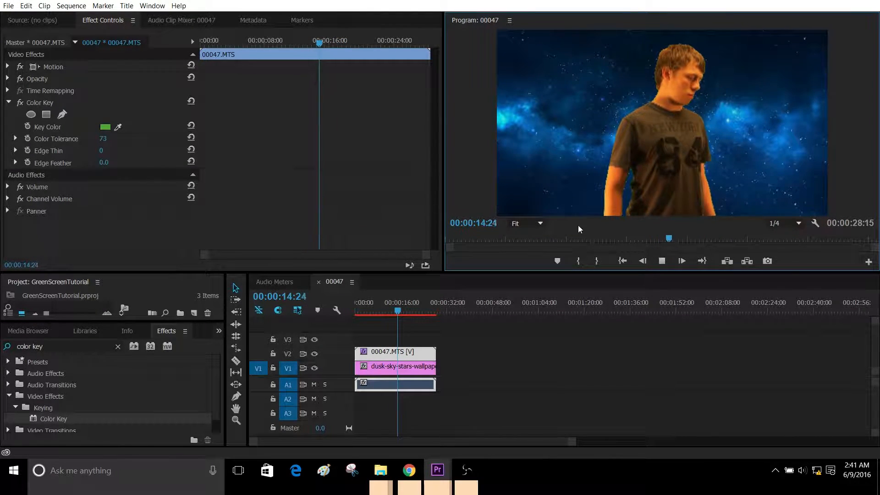
key(space)
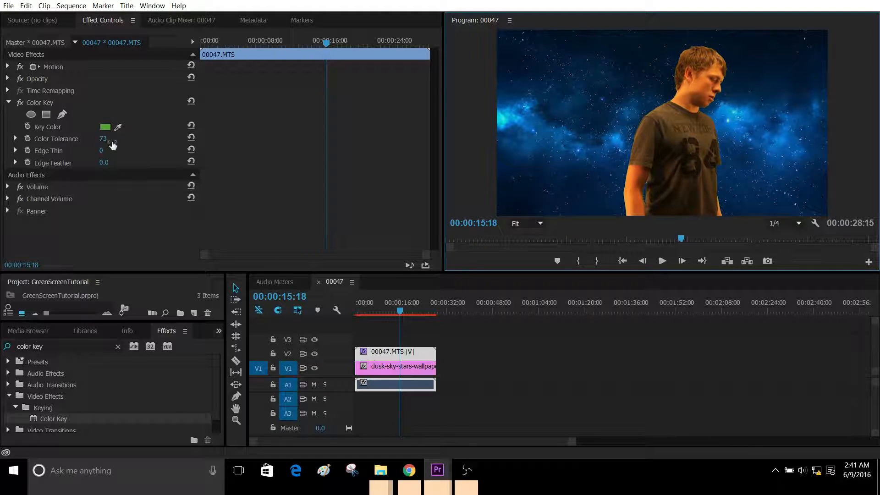
drag(108, 139, 97, 139)
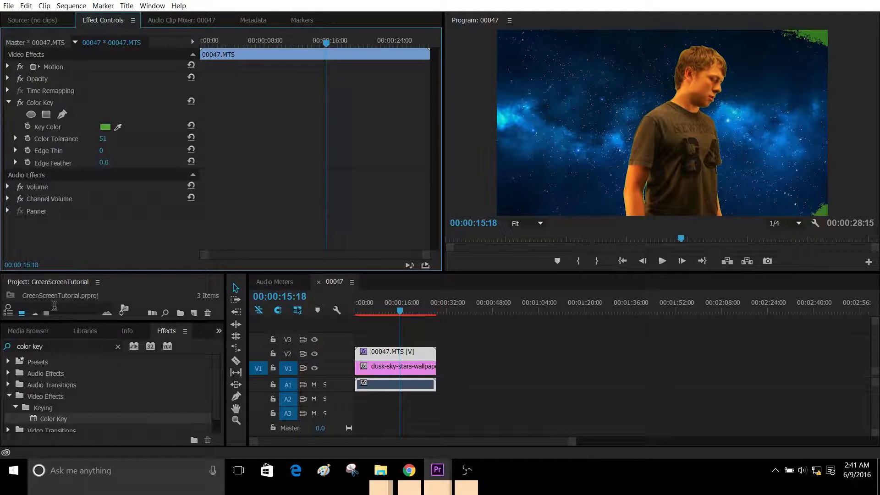
Step: Find the Crop effect and apply it to the 00047.MTS clip
drag(50, 347, 1, 339)
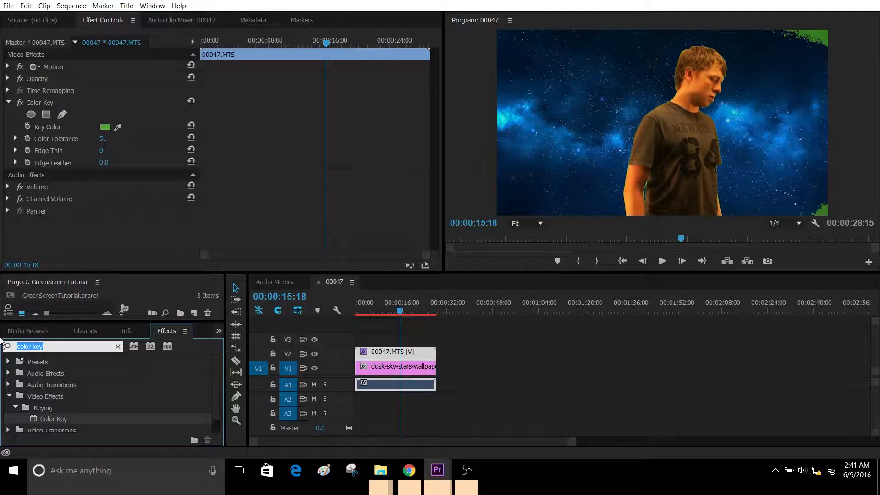
key(BackSpace)
text(crop)
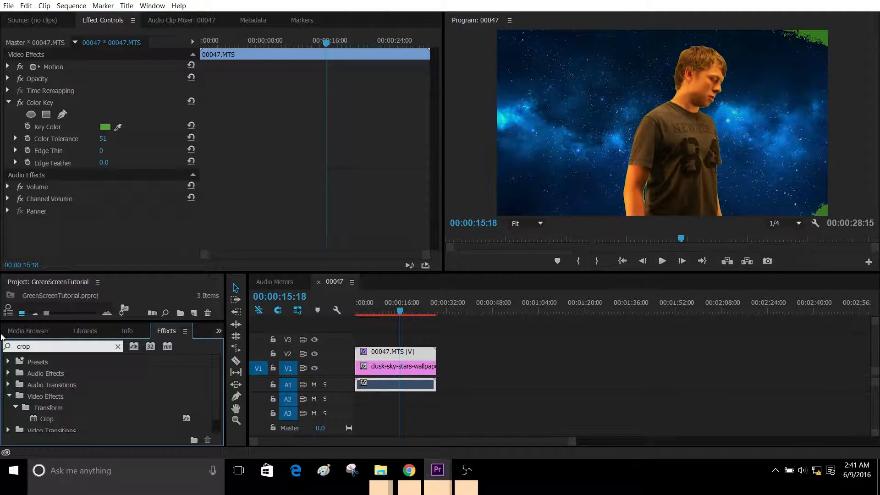
drag(45, 421, 76, 211)
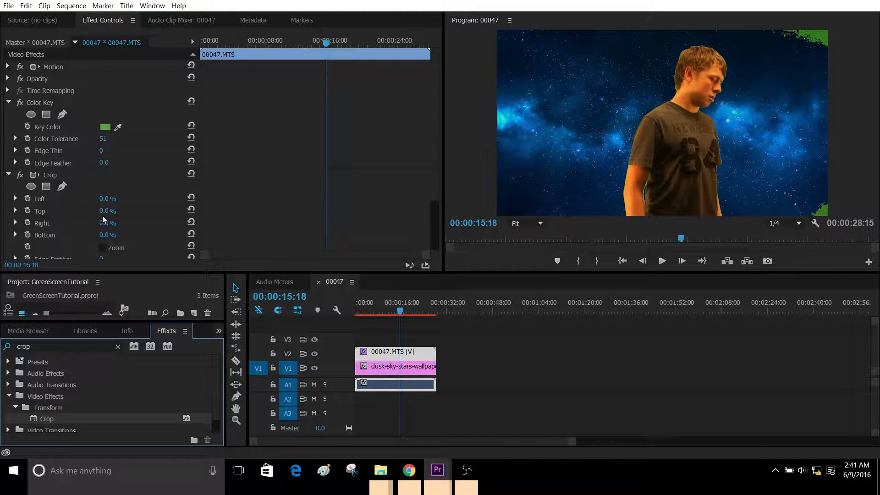
Step: Crop the clip by 9% at the top, 7% on the right and 1% at the bottom
drag(113, 223, 122, 223)
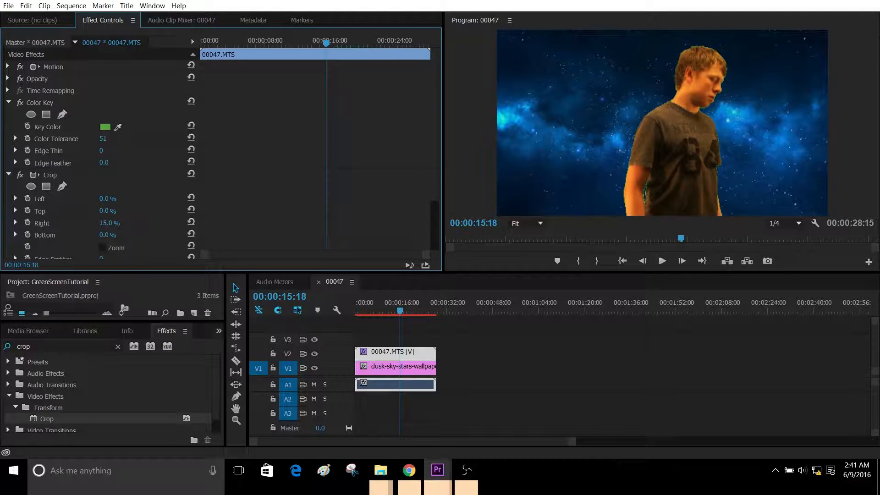
drag(122, 223, 115, 224)
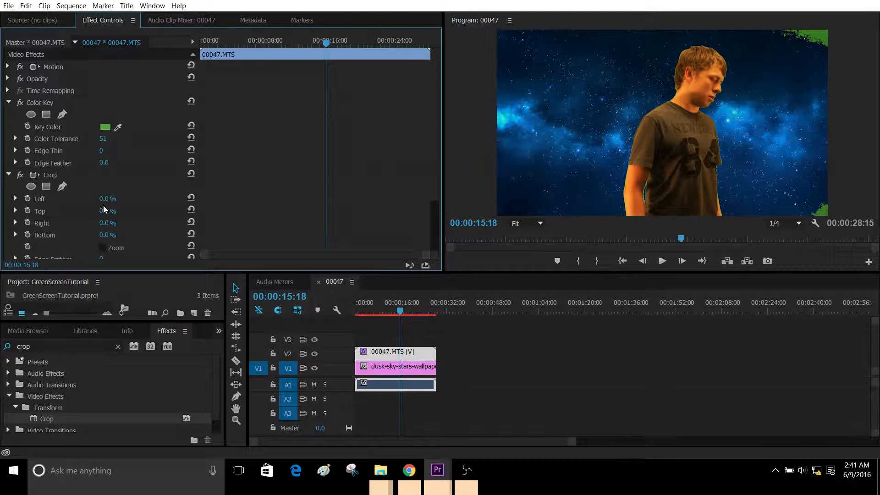
drag(101, 211, 106, 211)
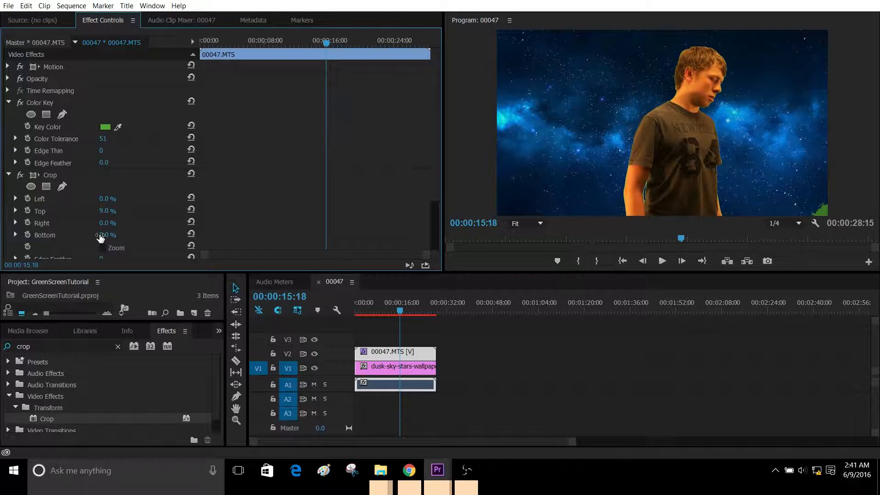
drag(102, 236, 114, 235)
drag(105, 223, 112, 223)
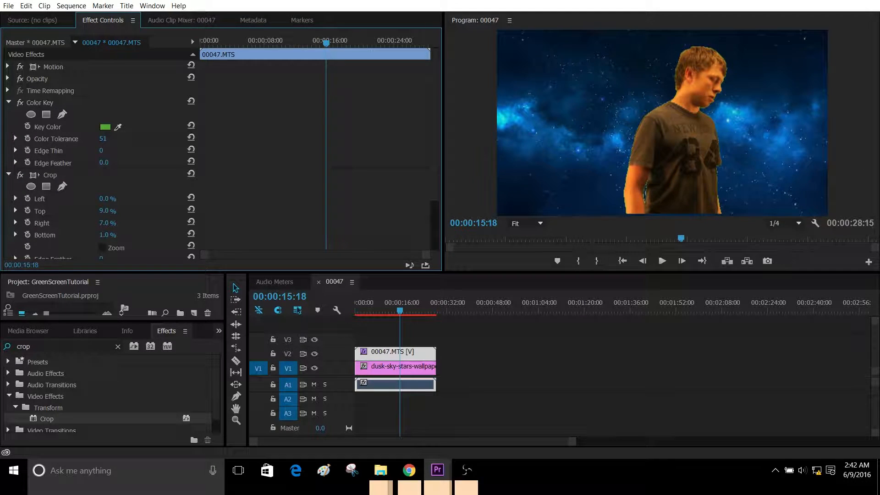
Step: Play back the cropped and keyed clip over the starry background to near its end
click(656, 266)
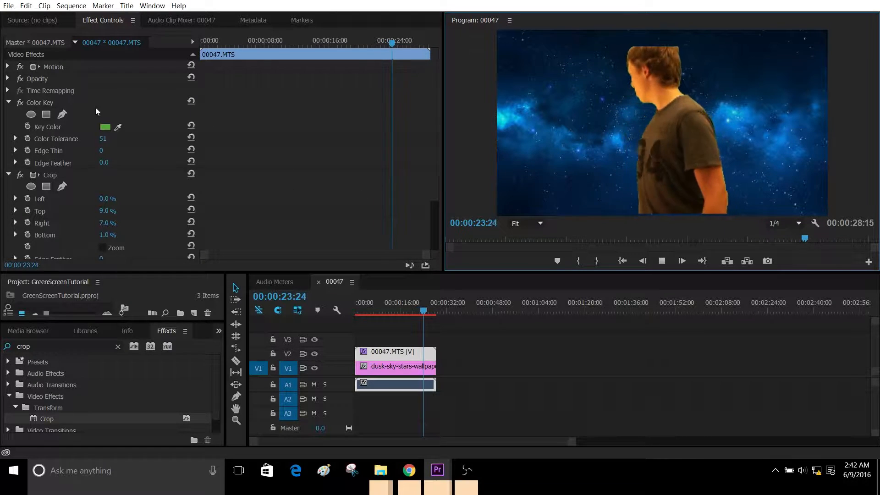
drag(104, 139, 104, 139)
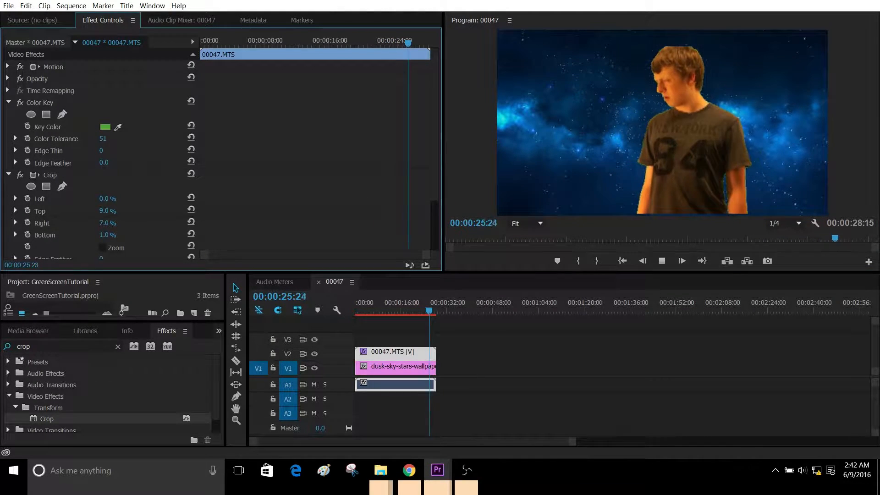
click(661, 261)
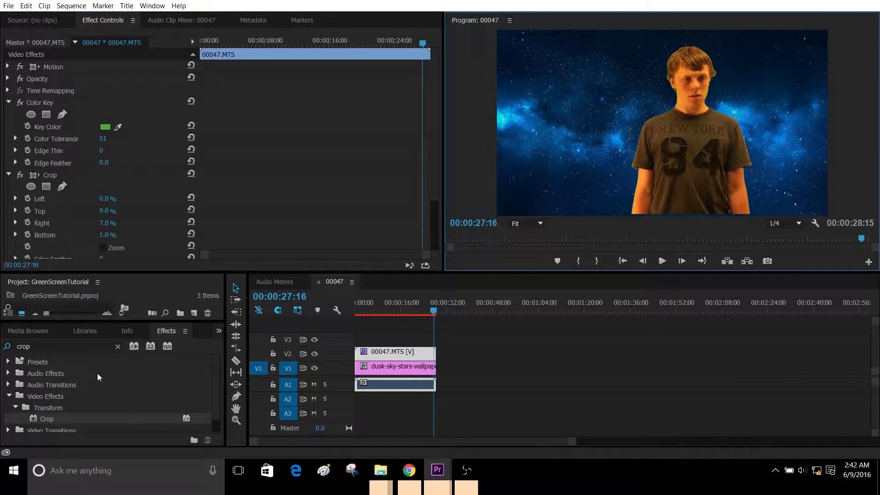
Step: Find the Ultra Key effect and add it to the 00047.MTS clip below Crop
scroll(72, 363, down, 1)
scroll(70, 361, up, 1)
drag(59, 346, 0, 412)
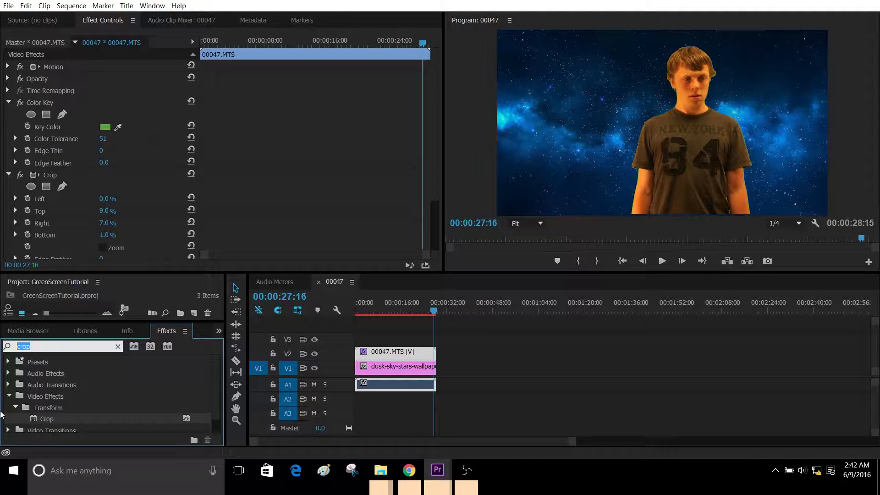
text(ultra key)
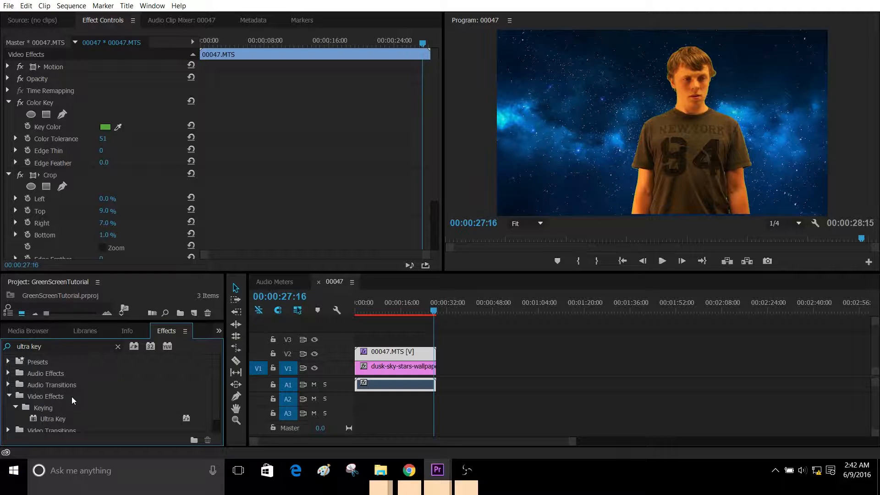
scroll(128, 245, down, 3)
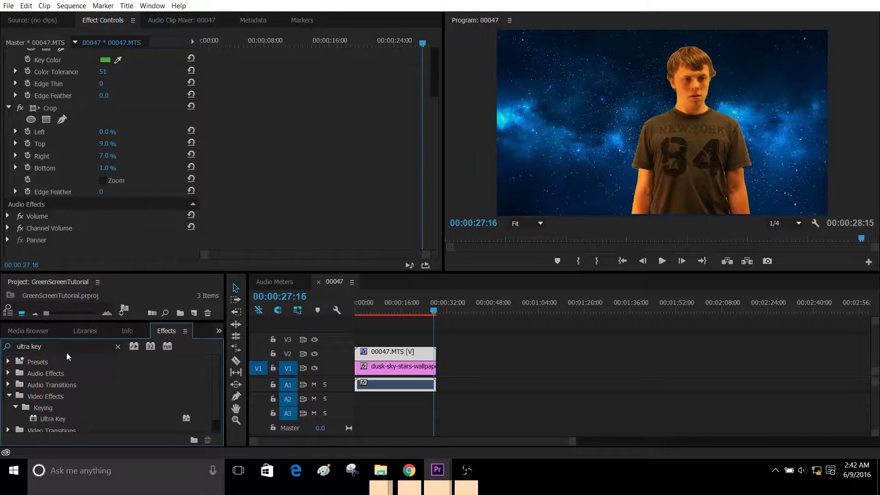
drag(52, 418, 65, 257)
Step: Examine the Ultra Key's parameters, including its Matte Generation settings
scroll(82, 202, down, 1)
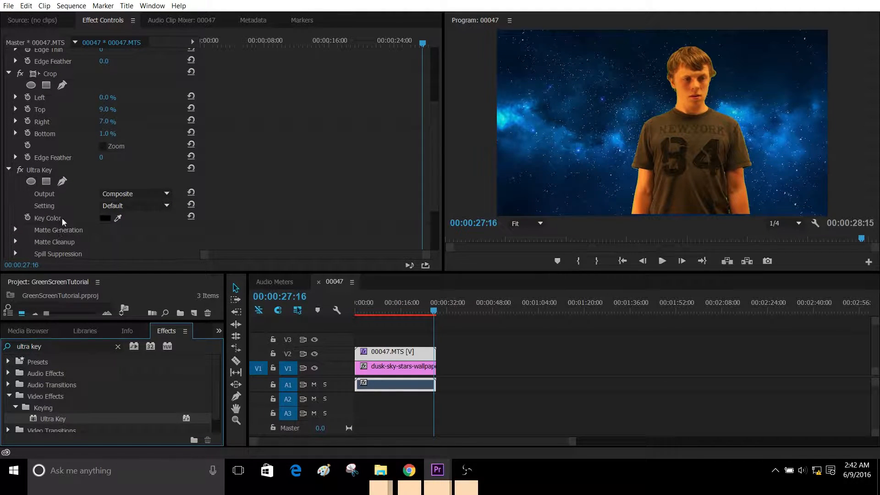
click(15, 230)
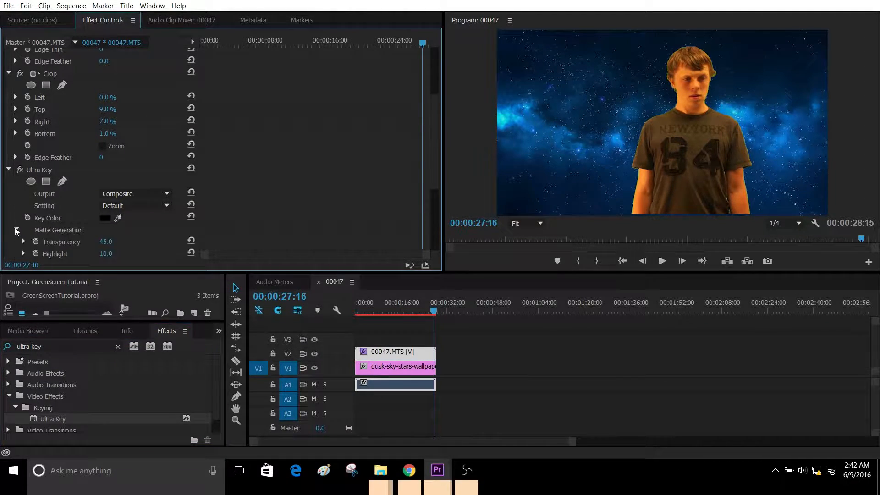
scroll(33, 199, down, 2)
scroll(32, 196, up, 1)
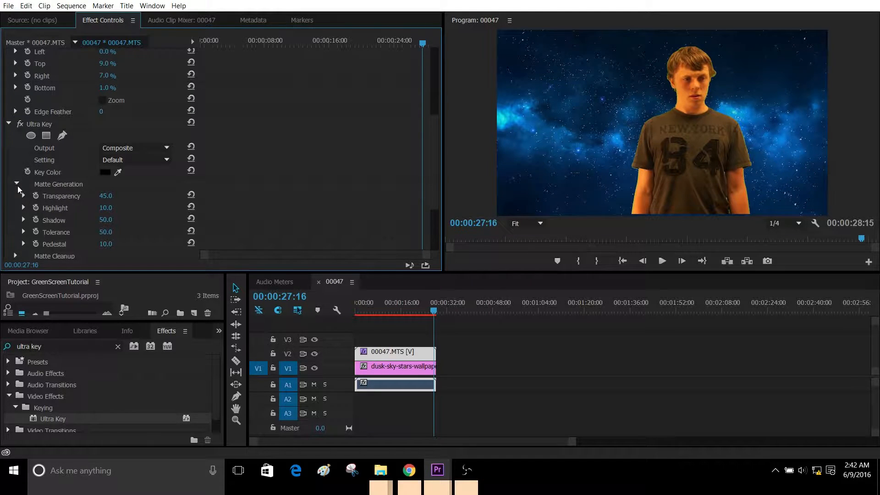
click(16, 184)
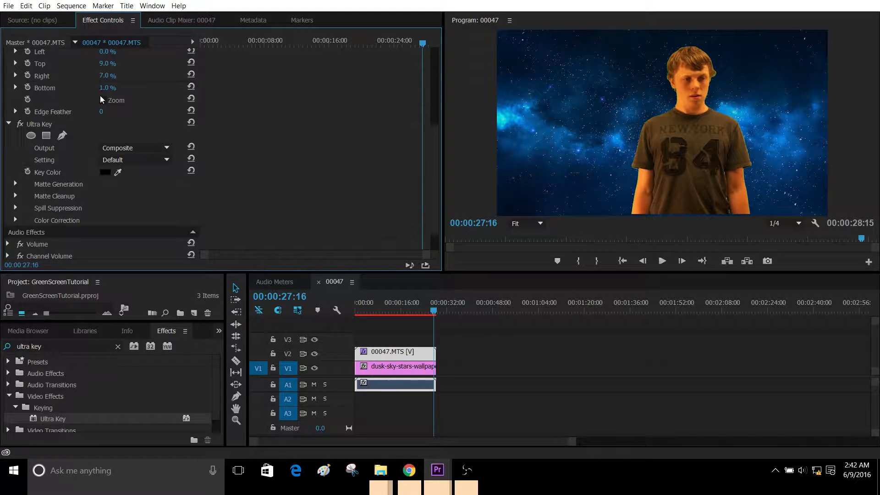
scroll(88, 97, up, 6)
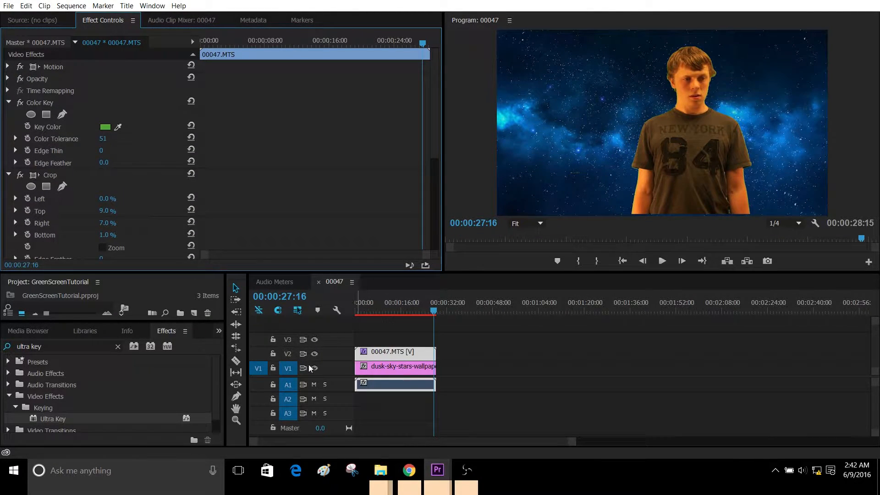
Step: Scale the keyed clip down with its Motion handles and reposition the person in the lower right of the frame
click(376, 353)
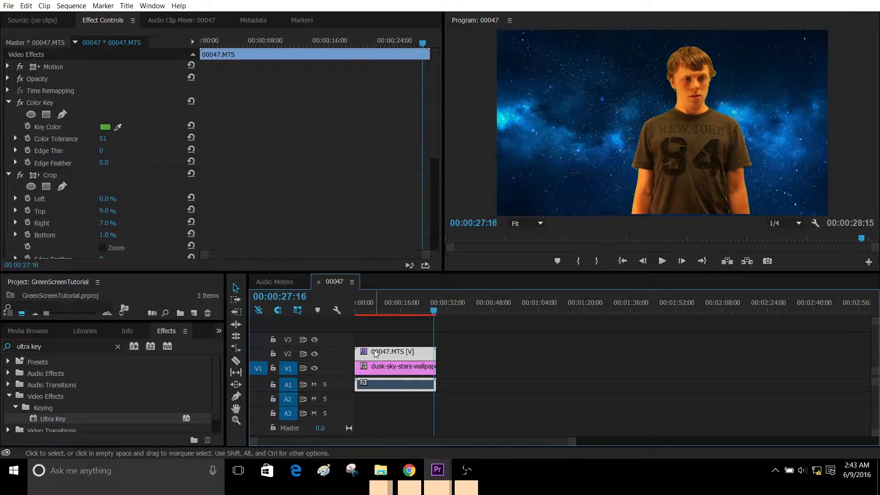
click(35, 67)
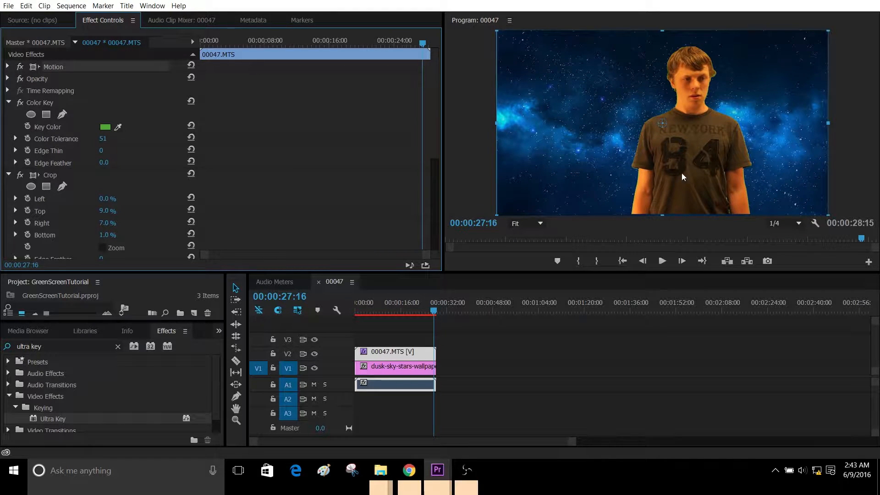
drag(699, 160, 739, 173)
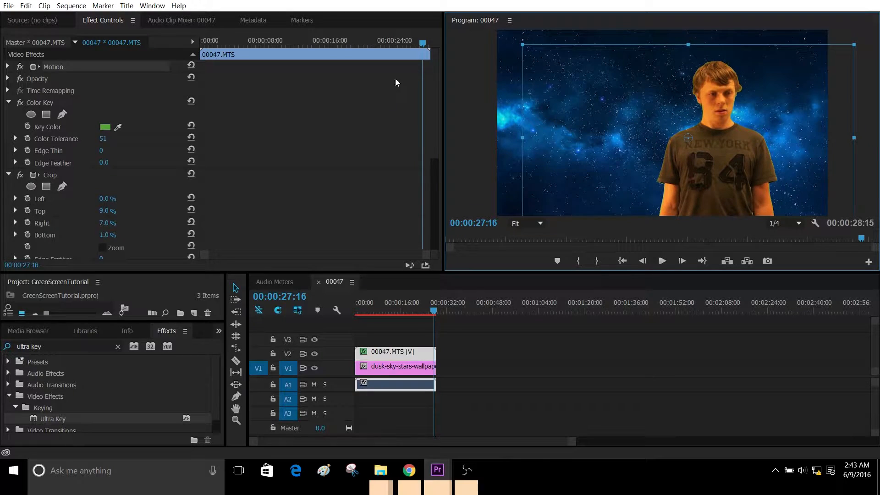
drag(521, 45, 593, 84)
drag(711, 161, 754, 186)
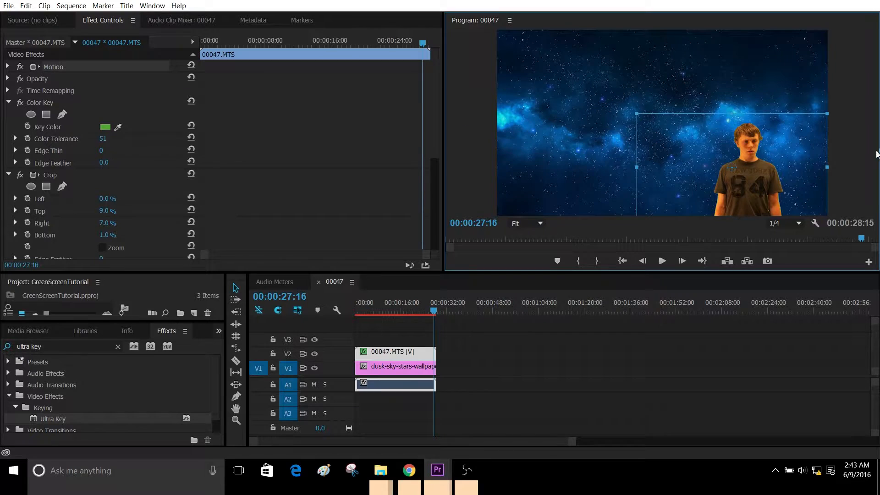
drag(762, 194, 746, 178)
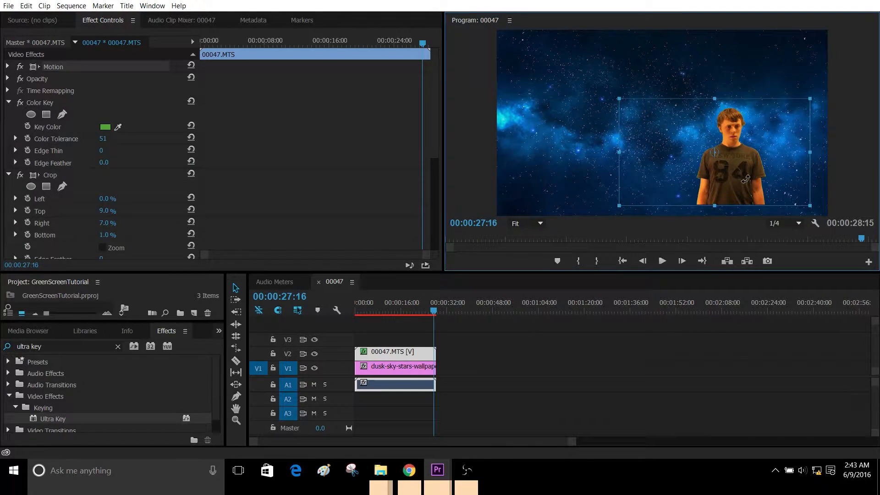